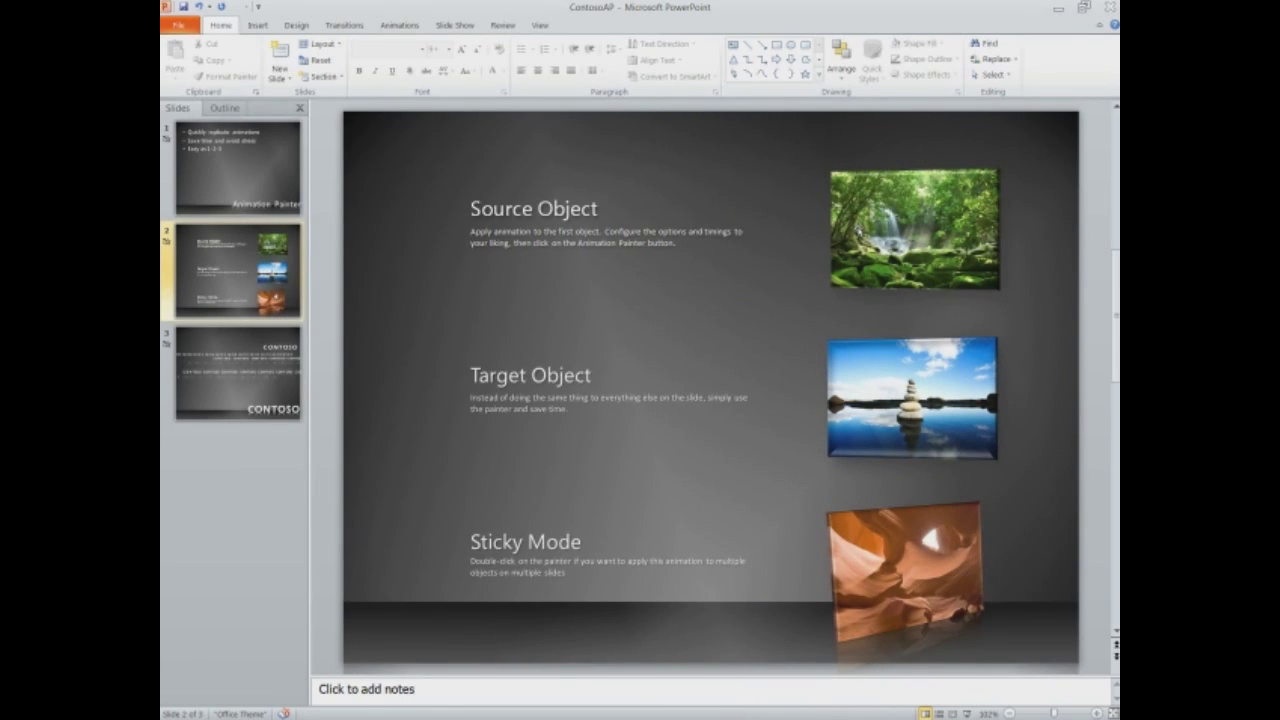
- Give the Source Object text and waterfall photo group a Fly In entrance from the left
{"action": "left_click", "coordinate": [856, 232]}
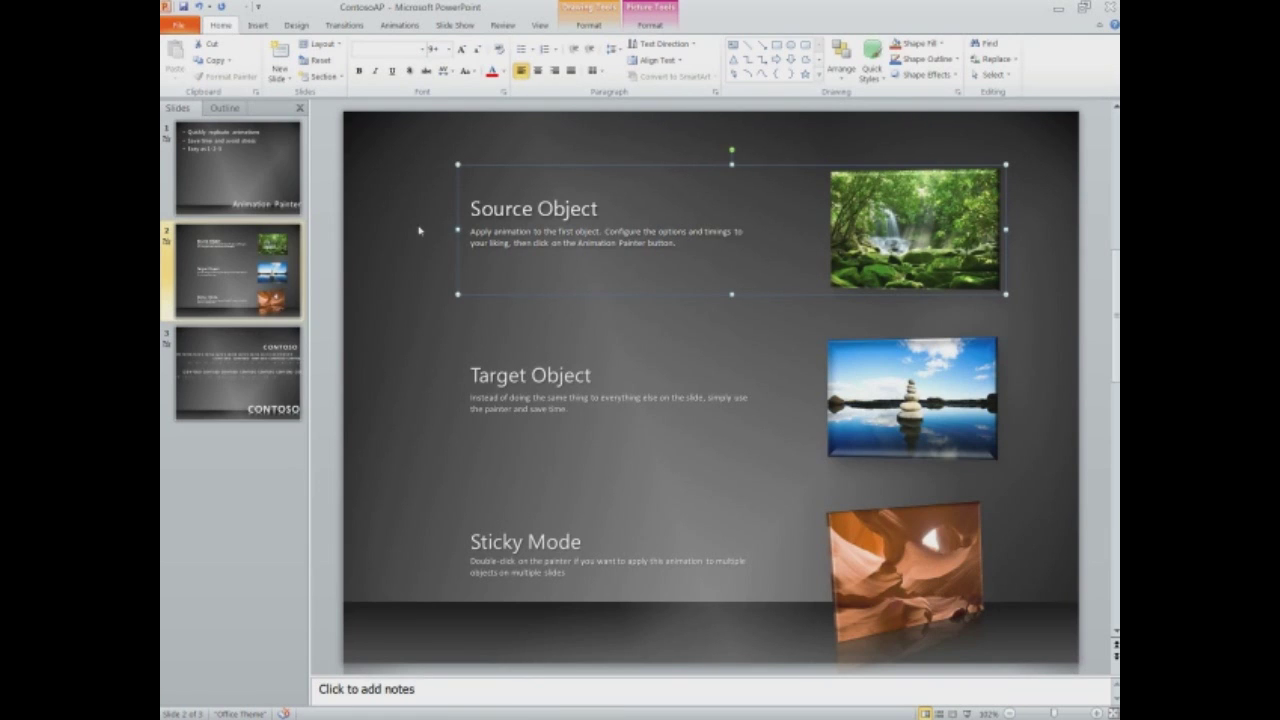
{"action": "left_click", "coordinate": [392, 33]}
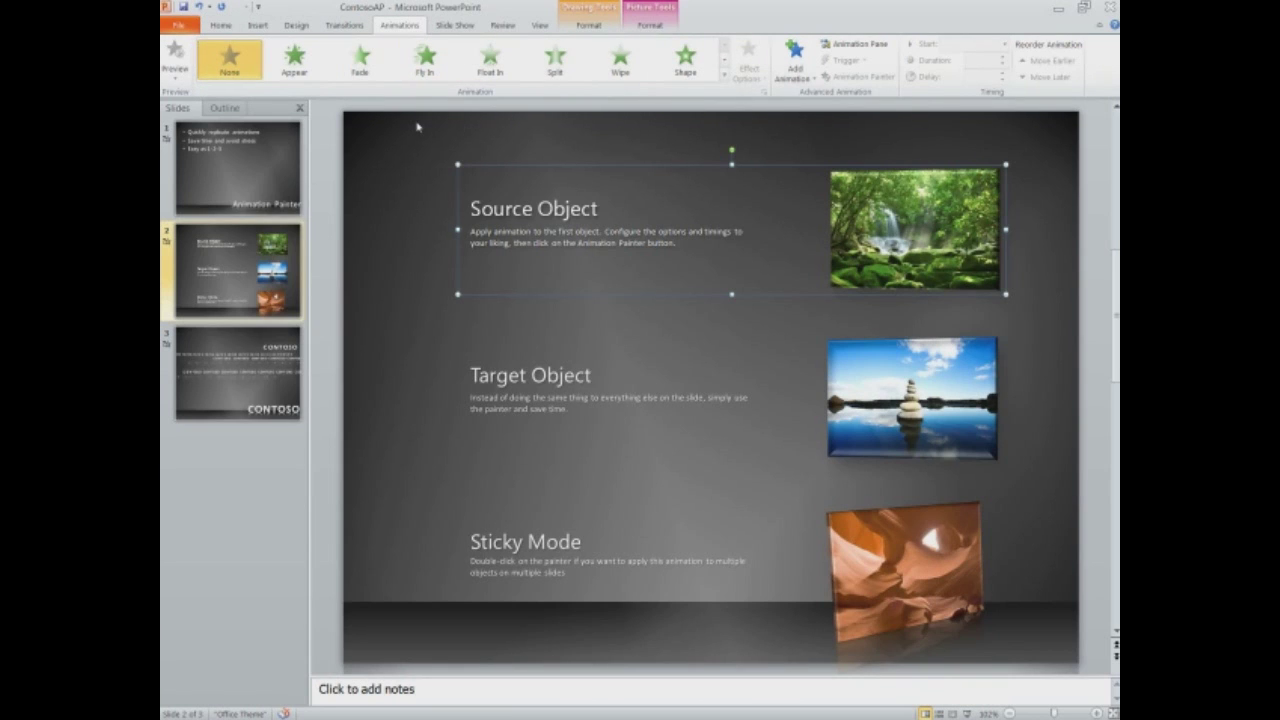
{"action": "left_click", "coordinate": [426, 66]}
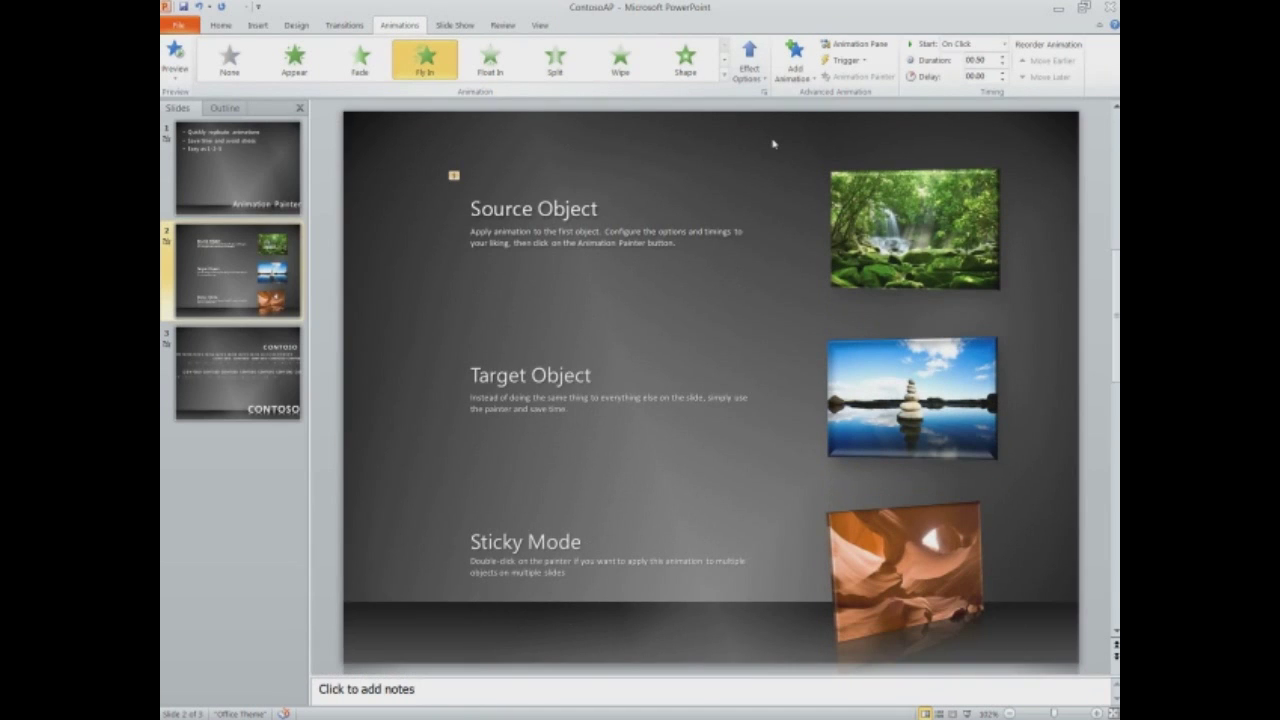
{"action": "left_click", "coordinate": [763, 71]}
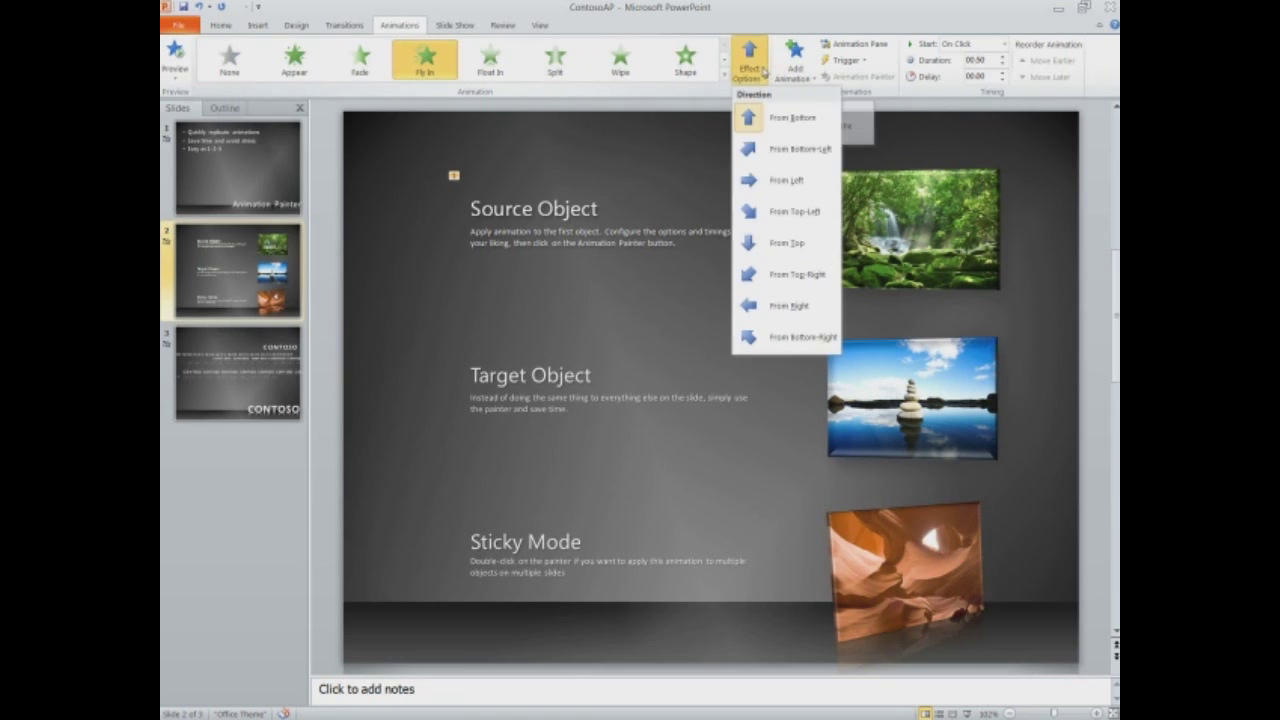
{"action": "left_click", "coordinate": [787, 182]}
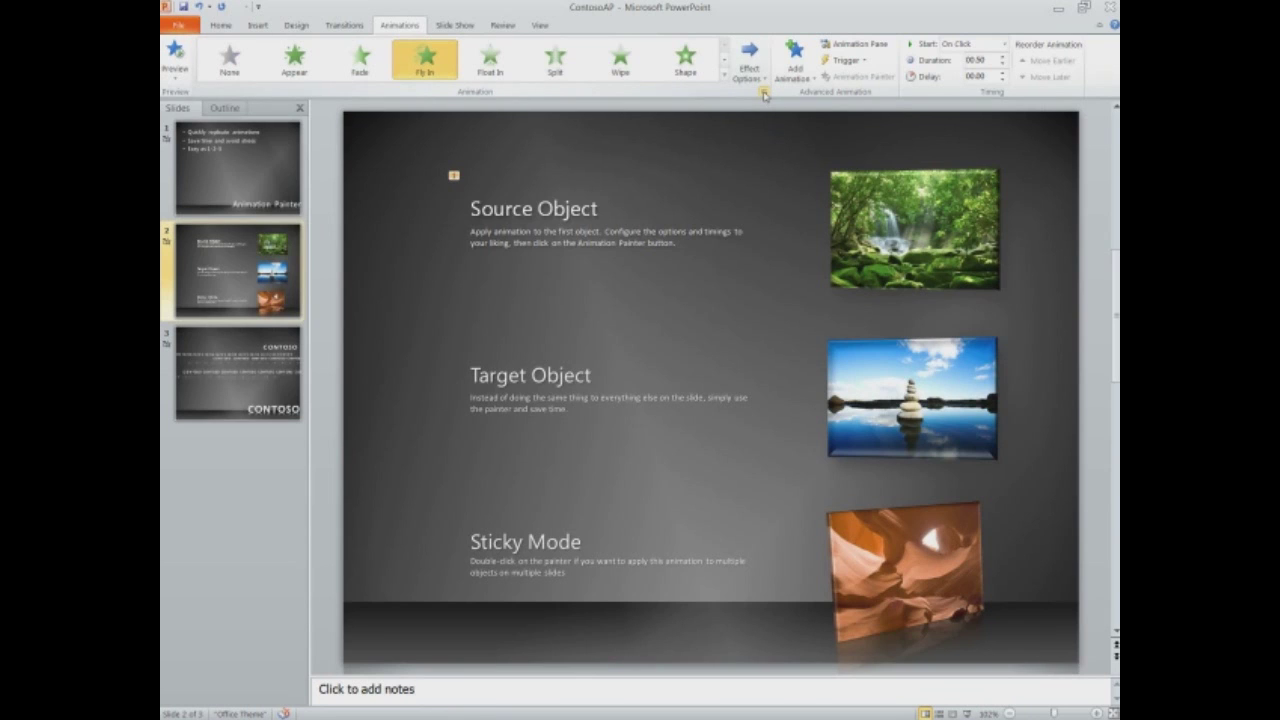
{"action": "left_click", "coordinate": [764, 93]}
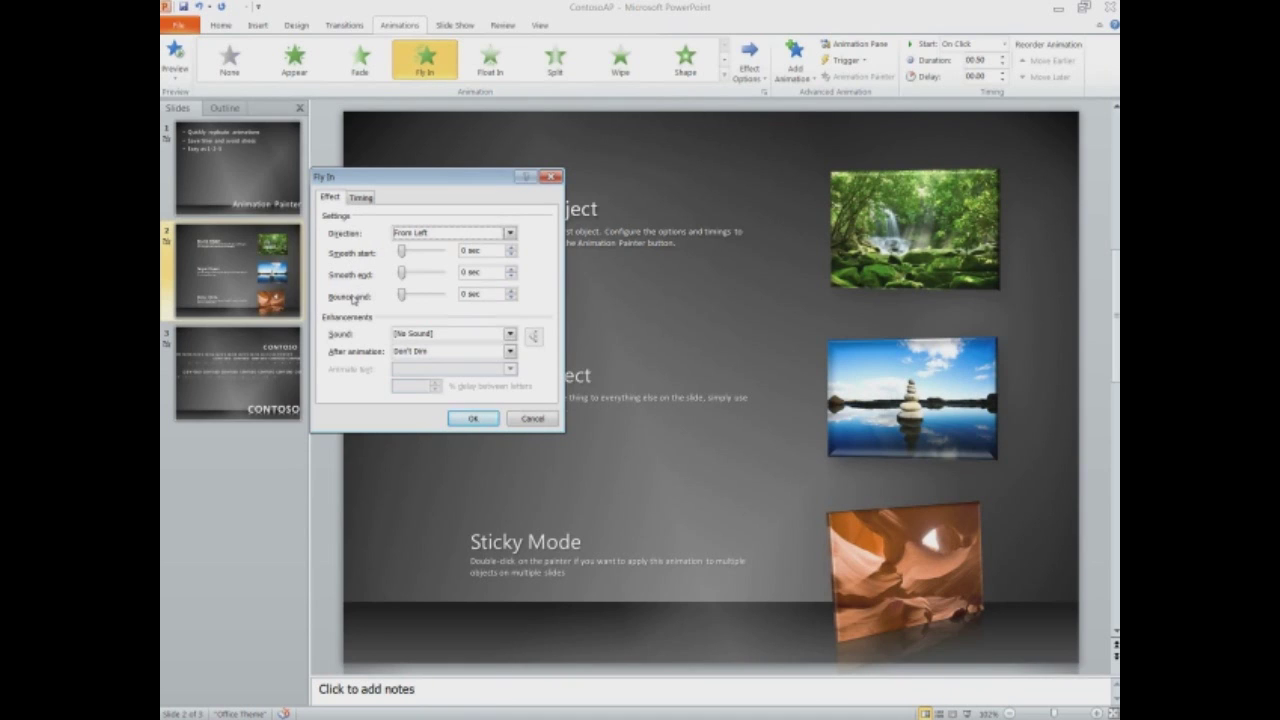
- Set the Fly In smooth end to about 0.27 seconds and confirm the settings
{"action": "left_click", "coordinate": [402, 272]}
{"action": "left_click_drag", "start_coordinate": [402, 272], "coordinate": [423, 273]}
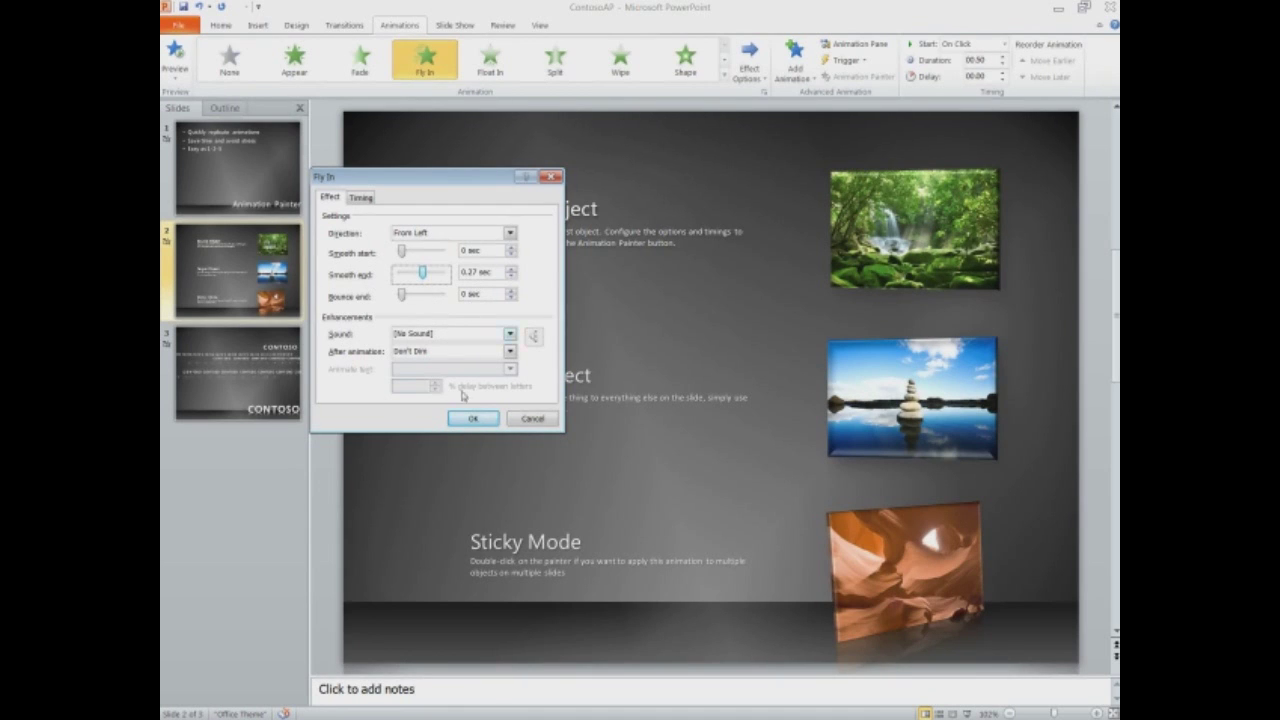
{"action": "left_click", "coordinate": [473, 420]}
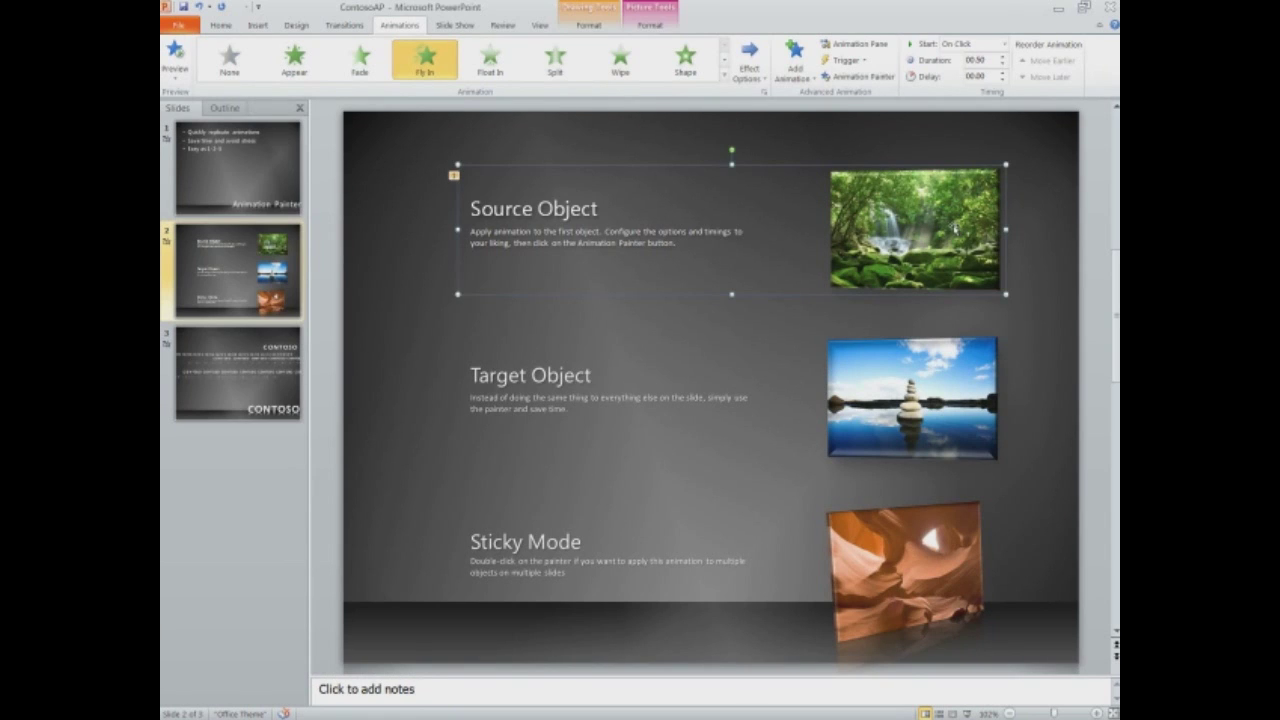
- Start the fly-in After Previous and paint it onto the Target Object and Sticky Mode groups
{"action": "left_click", "coordinate": [1005, 45]}
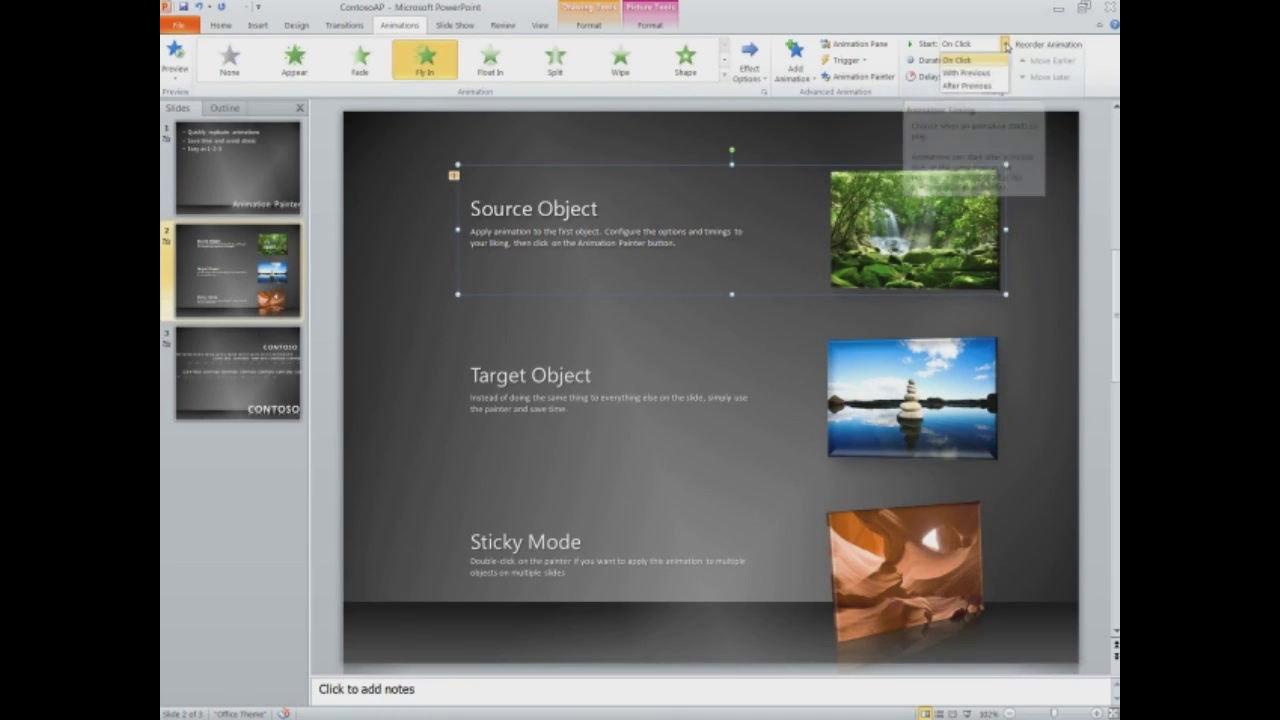
{"action": "left_click", "coordinate": [970, 86]}
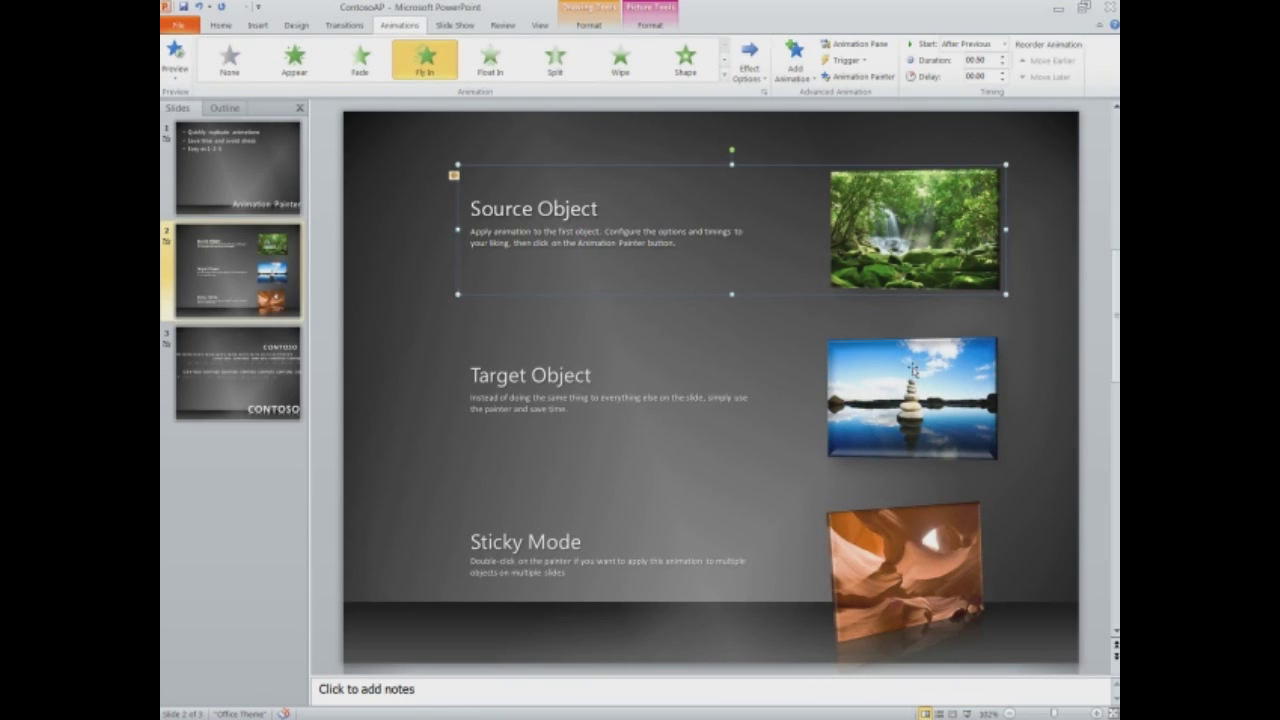
{"action": "left_click", "coordinate": [856, 77]}
{"action": "left_click", "coordinate": [910, 381]}
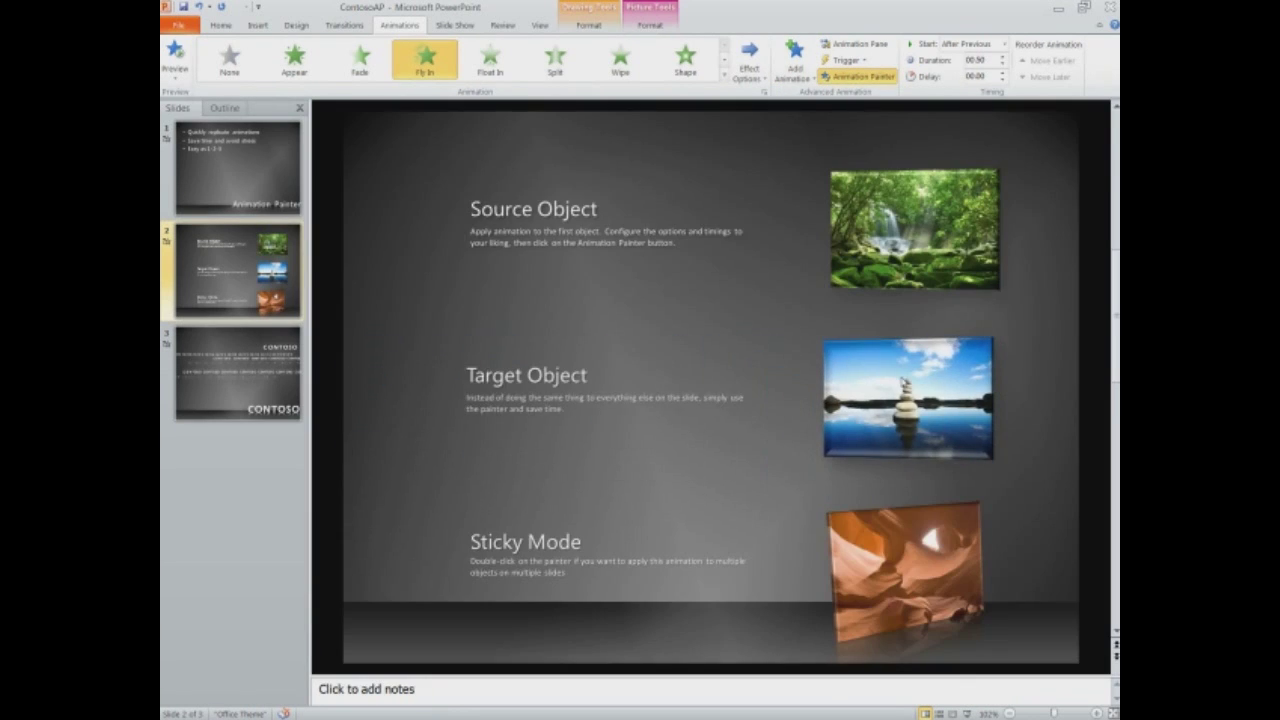
{"action": "left_click", "coordinate": [891, 544]}
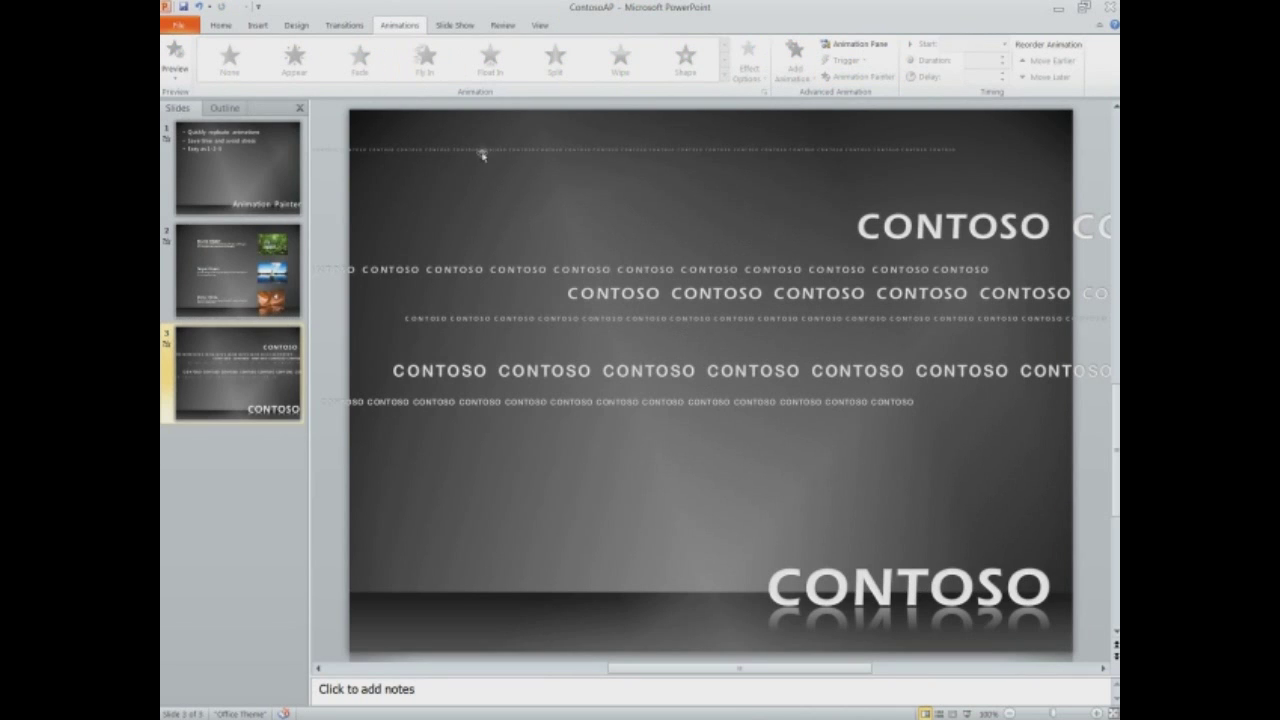
- Give the top CONTOSO text line a Lines motion path moving to the right
{"action": "left_click", "coordinate": [482, 152]}
{"action": "left_click", "coordinate": [725, 75]}
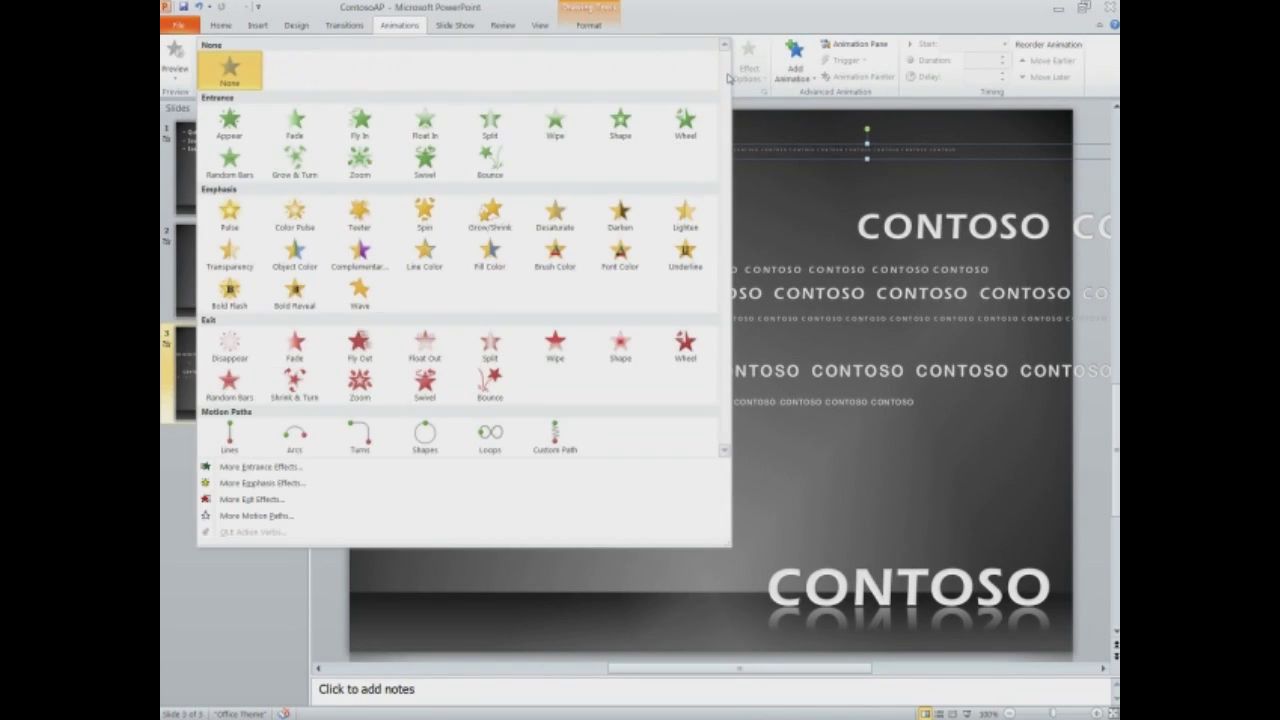
{"action": "left_click", "coordinate": [230, 437]}
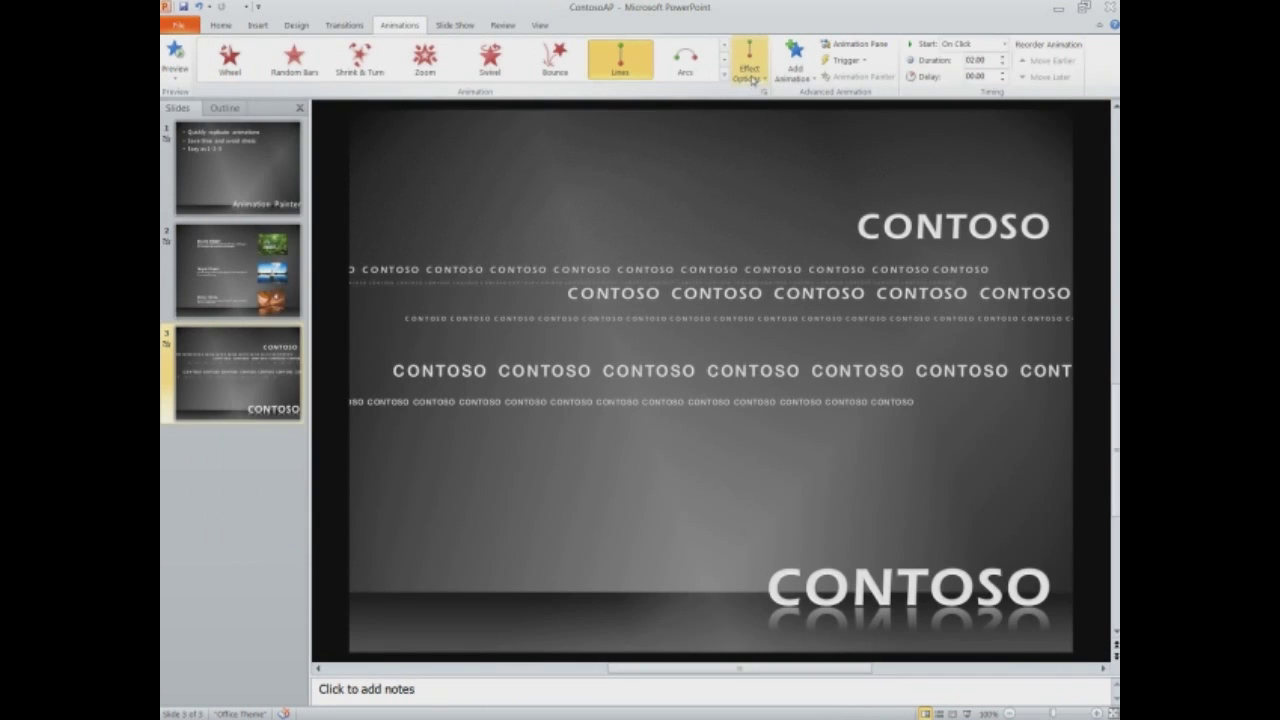
{"action": "left_click", "coordinate": [752, 79]}
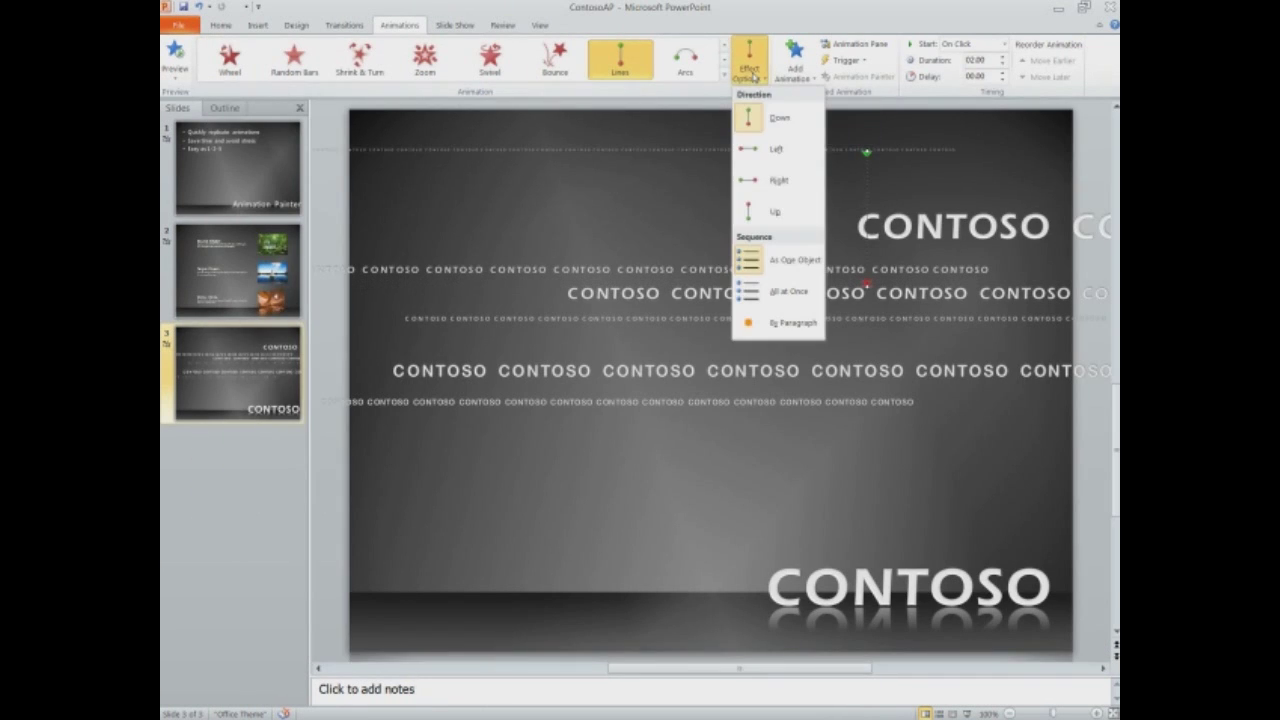
{"action": "left_click", "coordinate": [776, 182]}
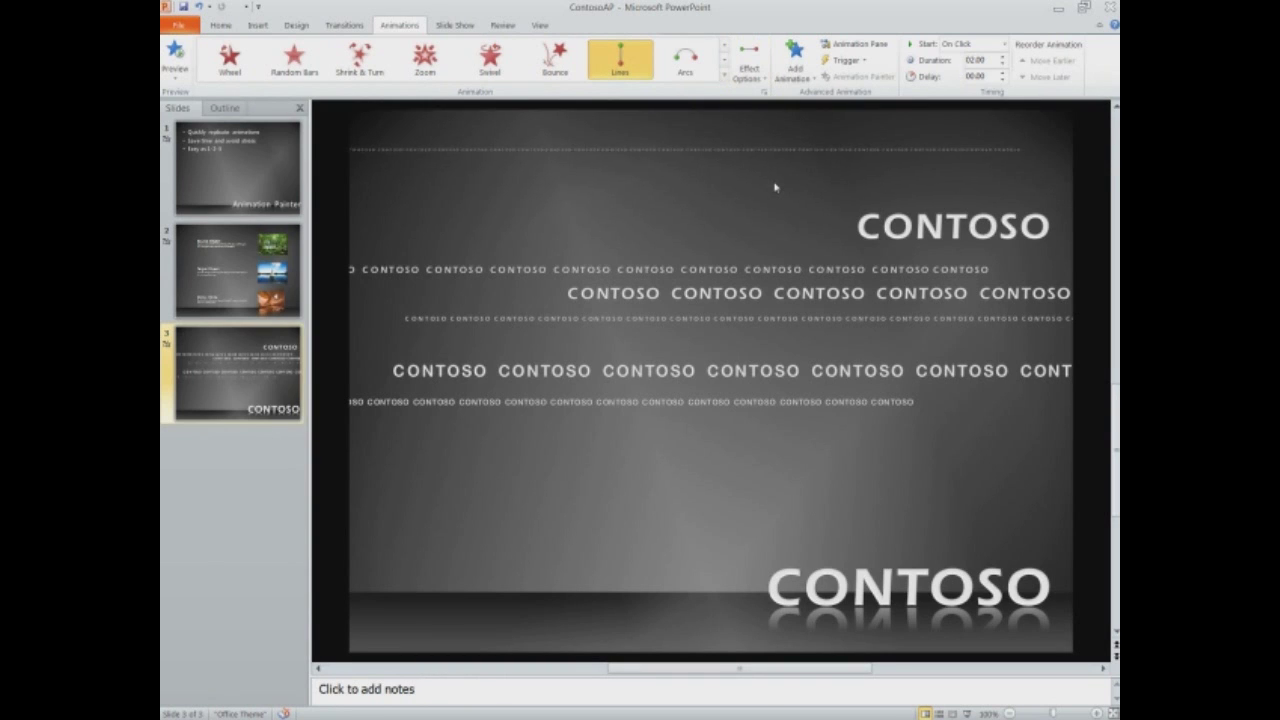
- Set the motion path's smooth start and smooth end to 0 sec
{"action": "left_click", "coordinate": [765, 93]}
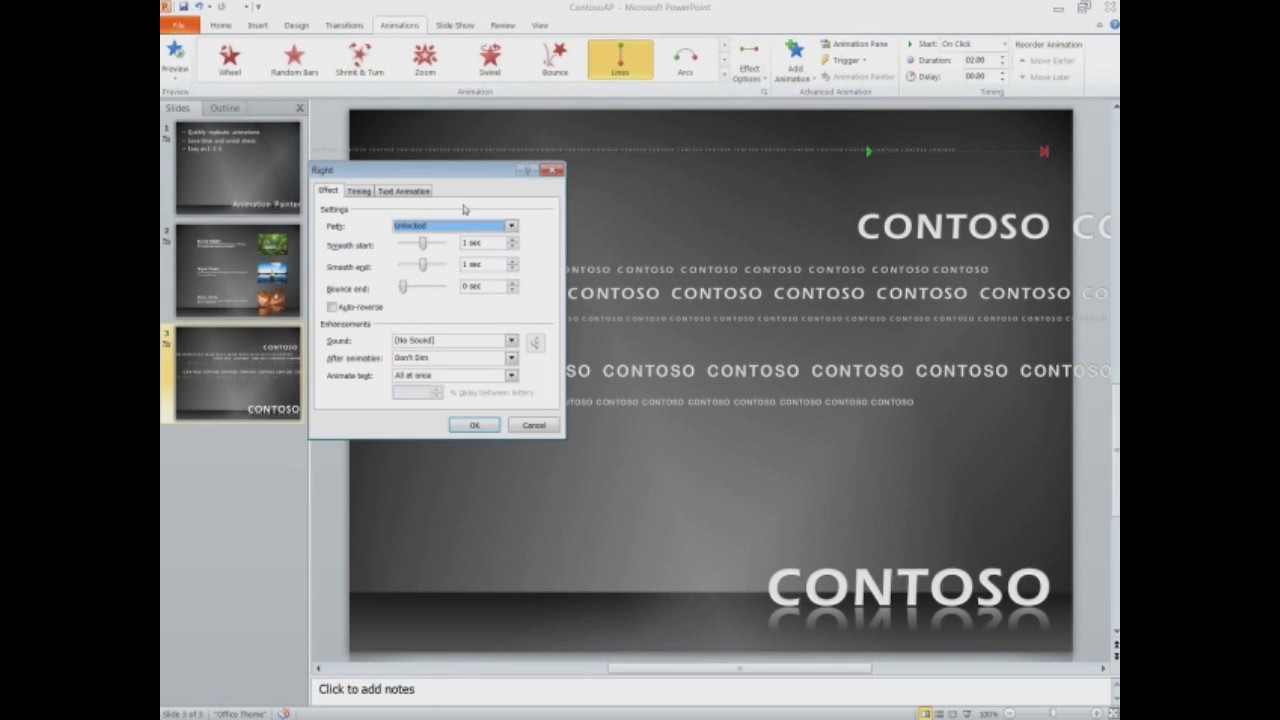
{"action": "left_click_drag", "start_coordinate": [424, 248], "coordinate": [400, 270]}
{"action": "left_click", "coordinate": [421, 267]}
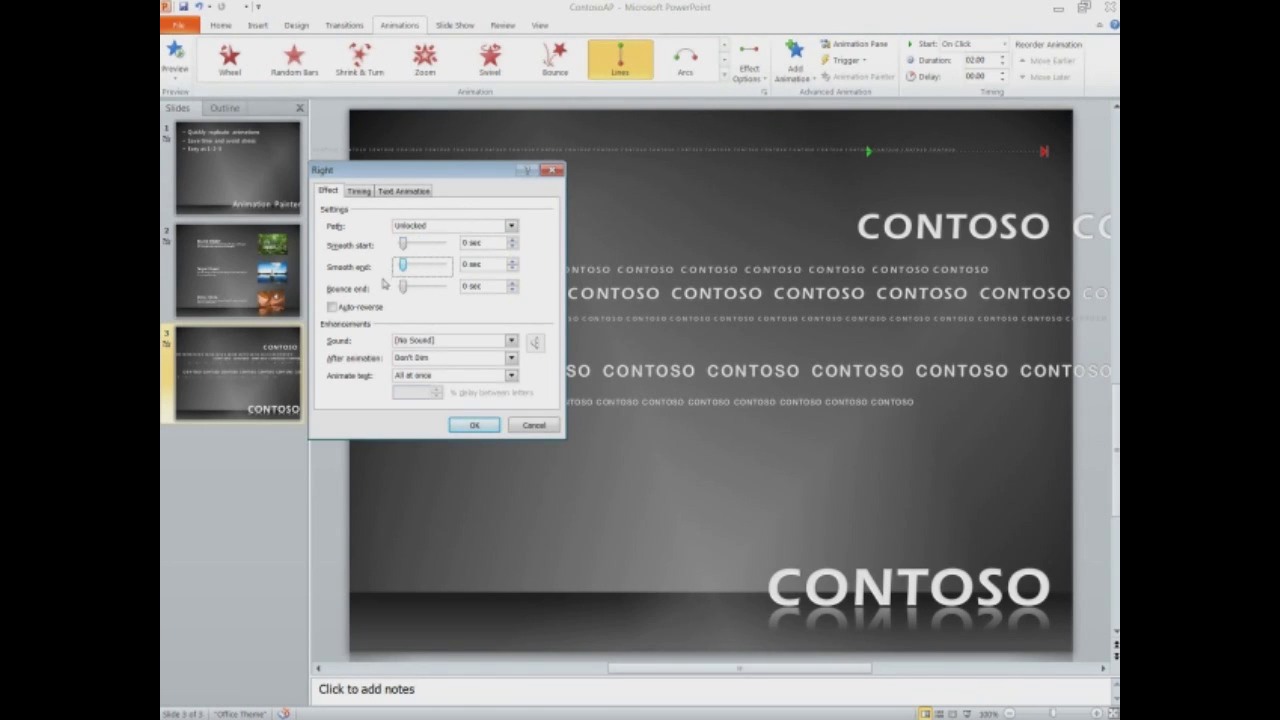
{"action": "left_click", "coordinate": [466, 427]}
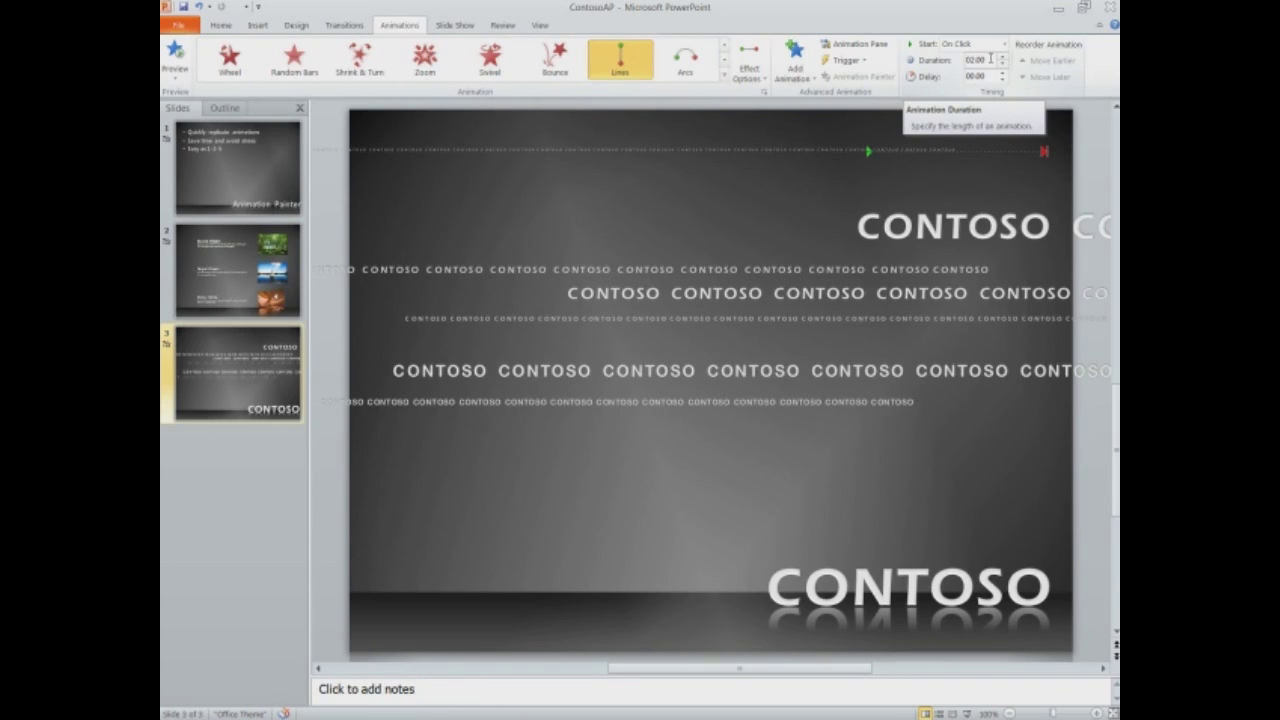
- Set the top line's motion duration to 35 seconds, starting With Previous
{"action": "left_click", "coordinate": [990, 59]}
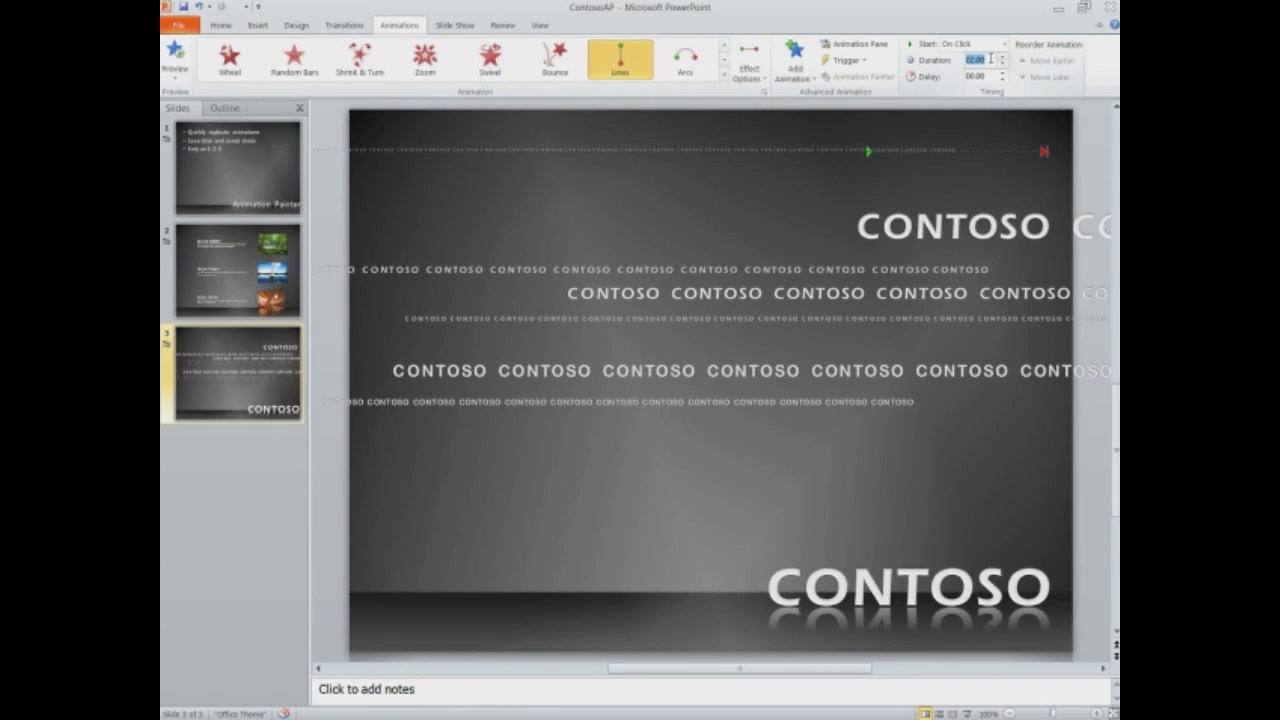
{"action": "type", "text": "35"}
{"action": "key", "text": "Return"}
{"action": "left_click", "coordinate": [1004, 44]}
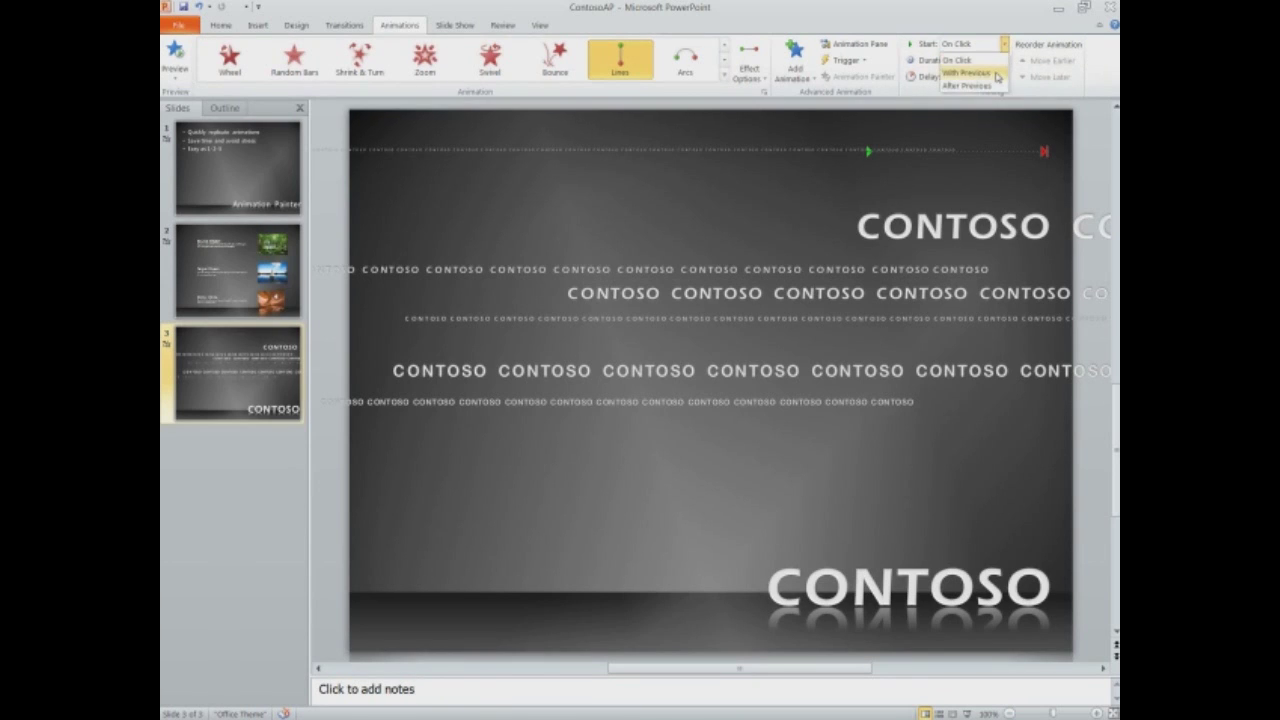
{"action": "left_click", "coordinate": [975, 73]}
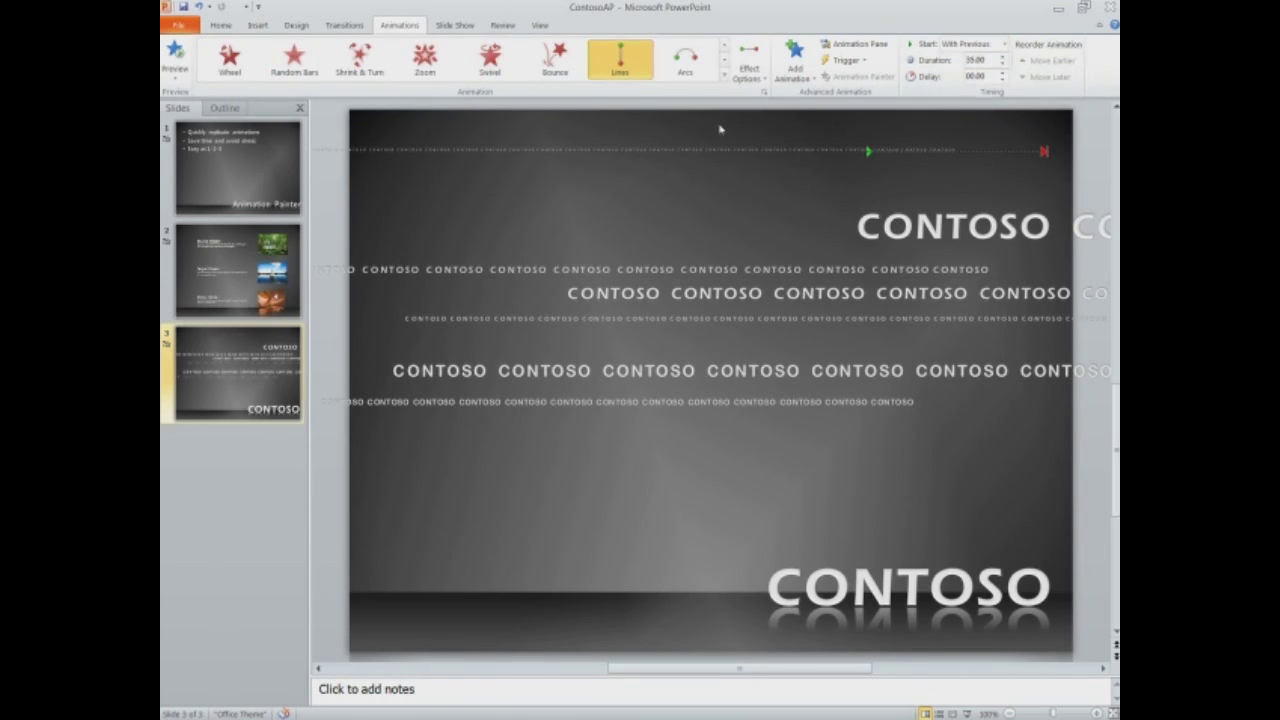
{"action": "left_click", "coordinate": [184, 86]}
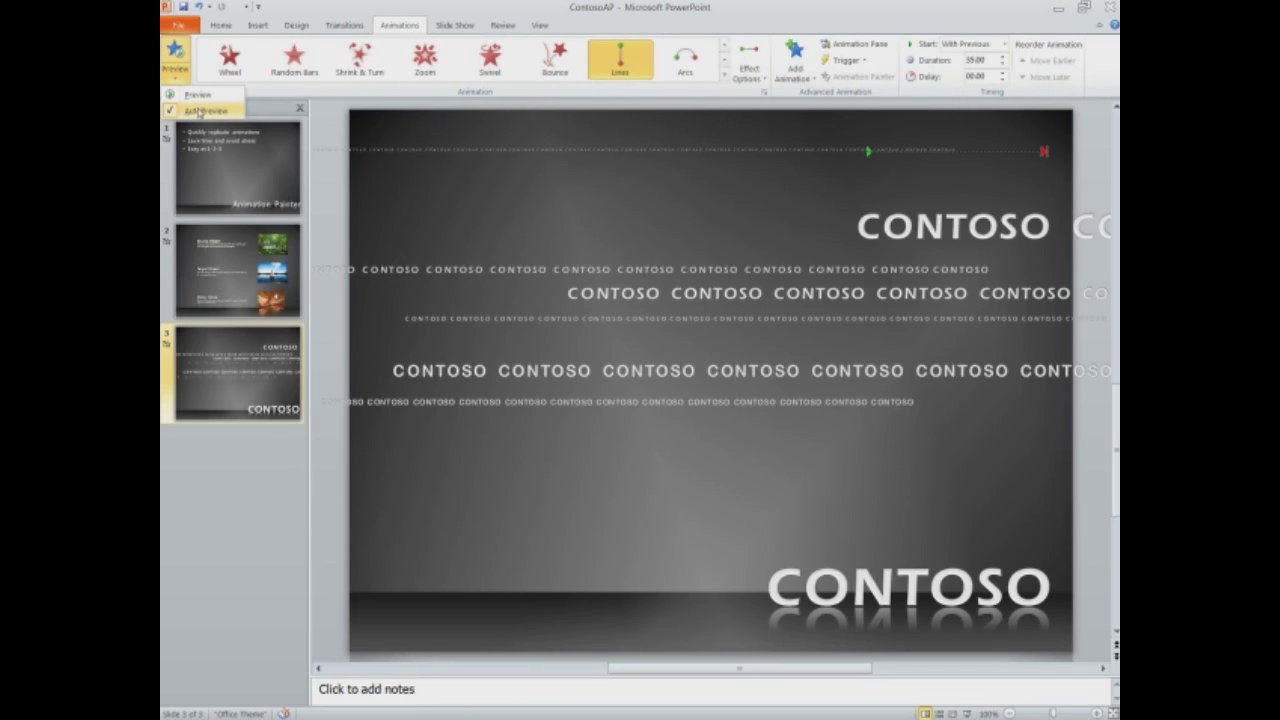
{"action": "left_click", "coordinate": [198, 113]}
- Copy the top line's motion onto the other five CONTOSO text lines with Animation Painter
{"action": "left_click", "coordinate": [783, 148]}
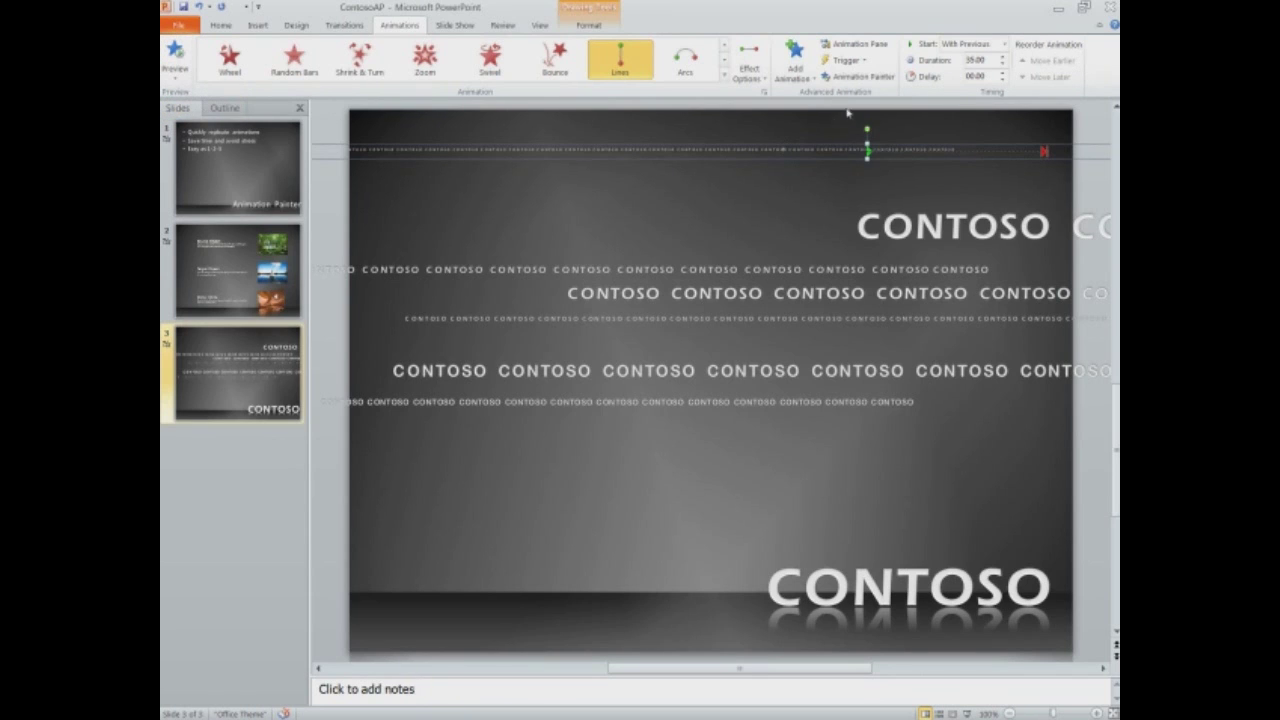
{"action": "left_click", "coordinate": [849, 80]}
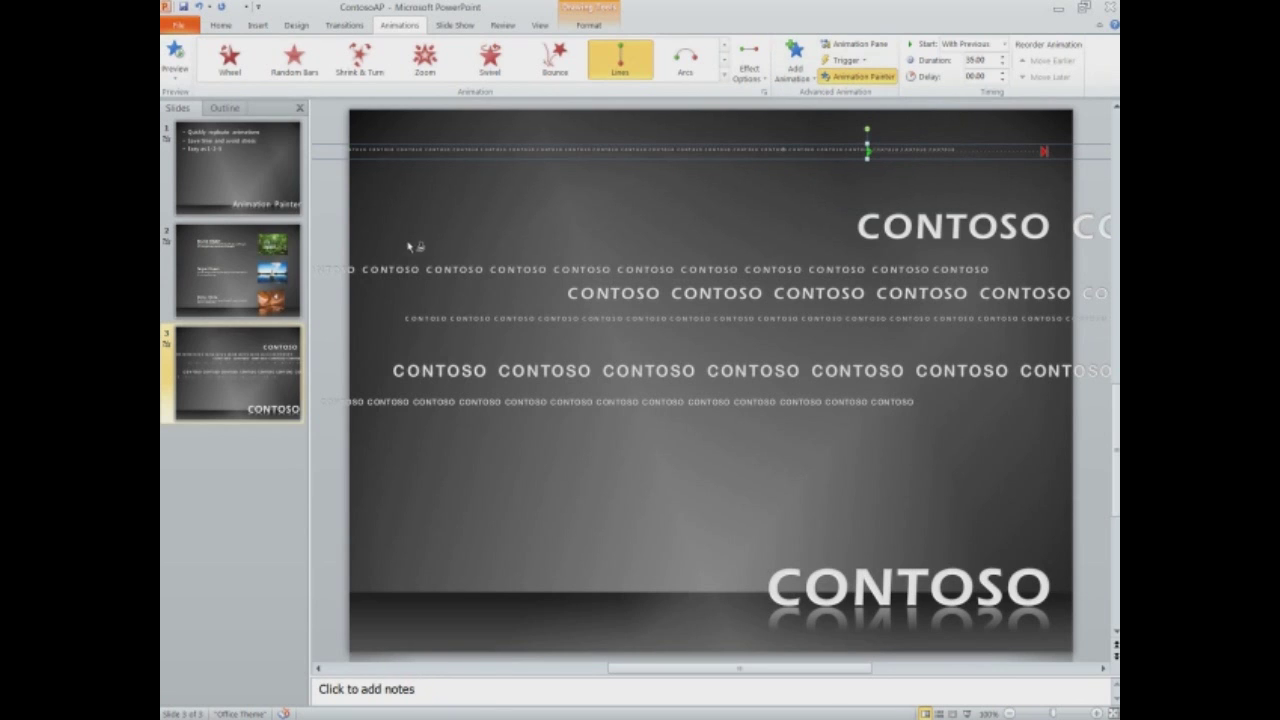
{"action": "left_click", "coordinate": [420, 272]}
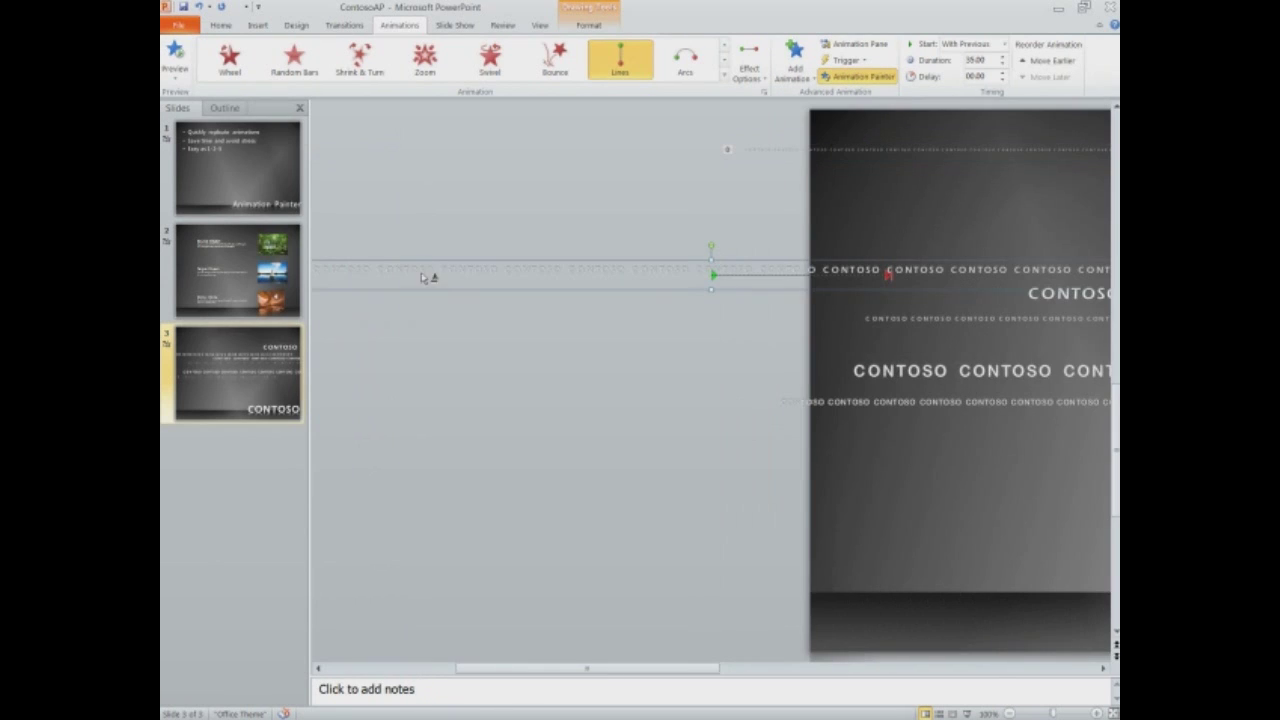
{"action": "left_click", "coordinate": [868, 320]}
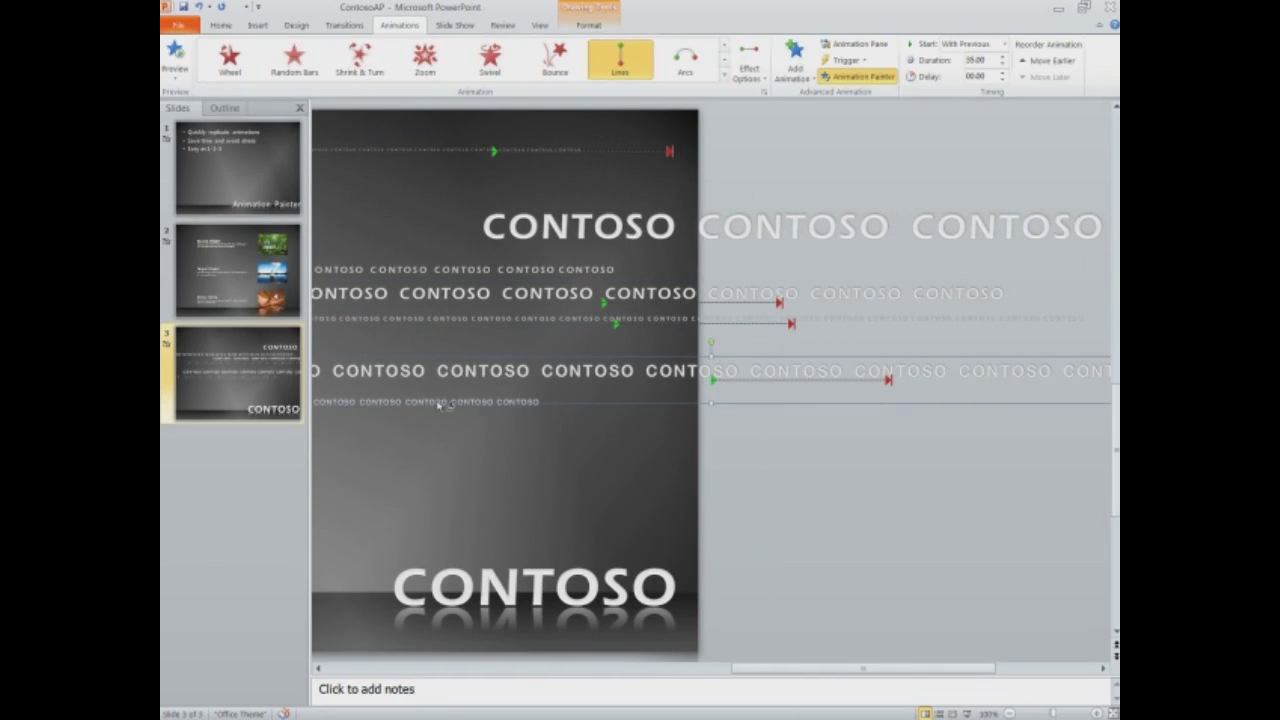
{"action": "left_click", "coordinate": [440, 404]}
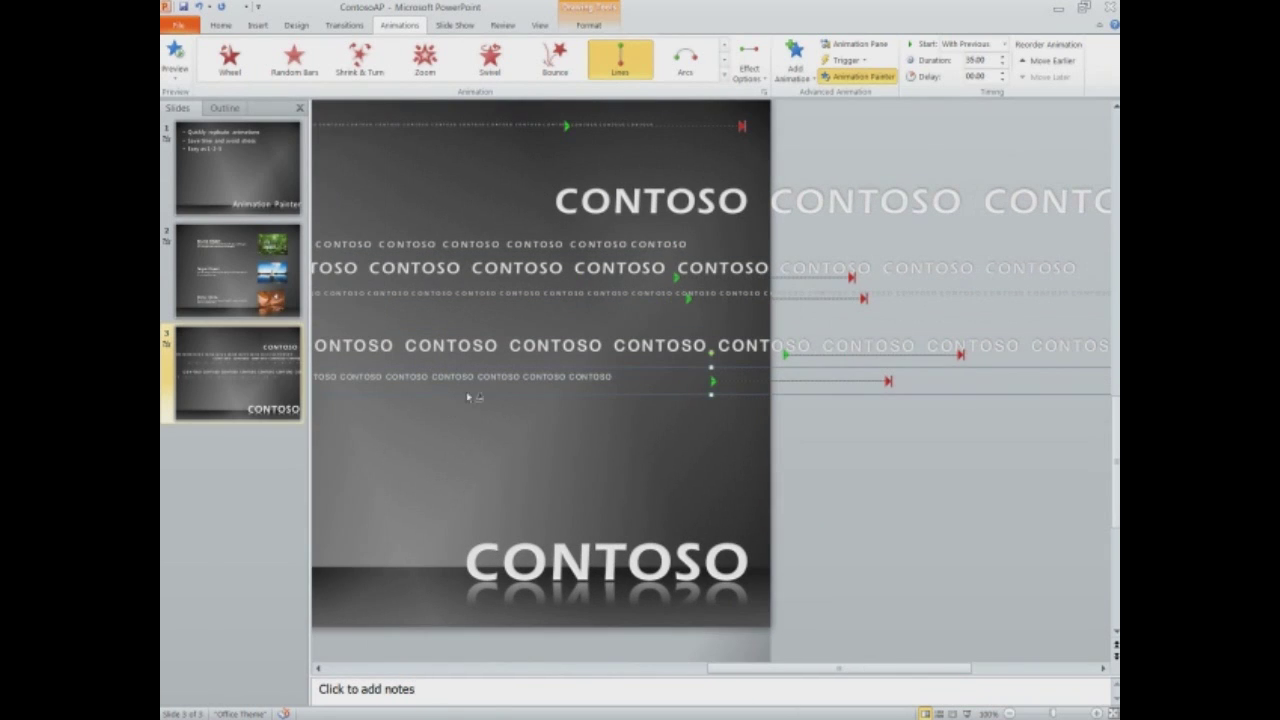
{"action": "left_click", "coordinate": [700, 216]}
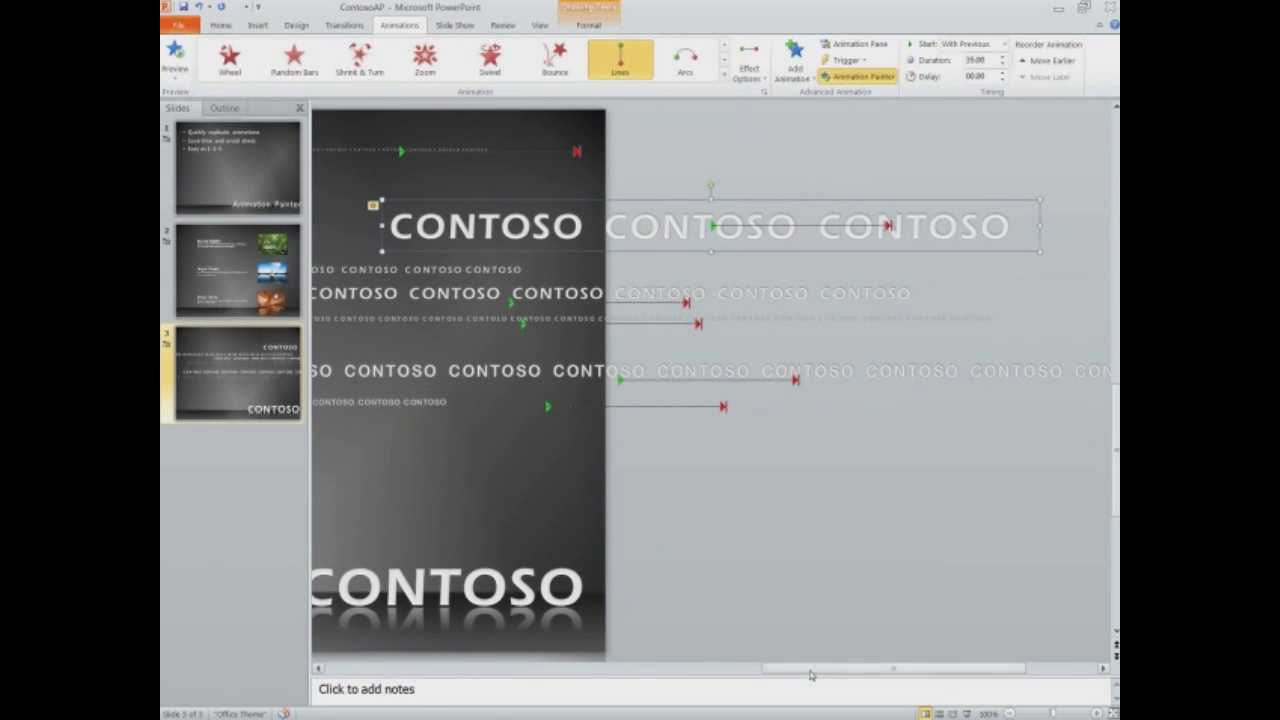
{"action": "left_click_drag", "start_coordinate": [810, 670], "coordinate": [648, 670]}
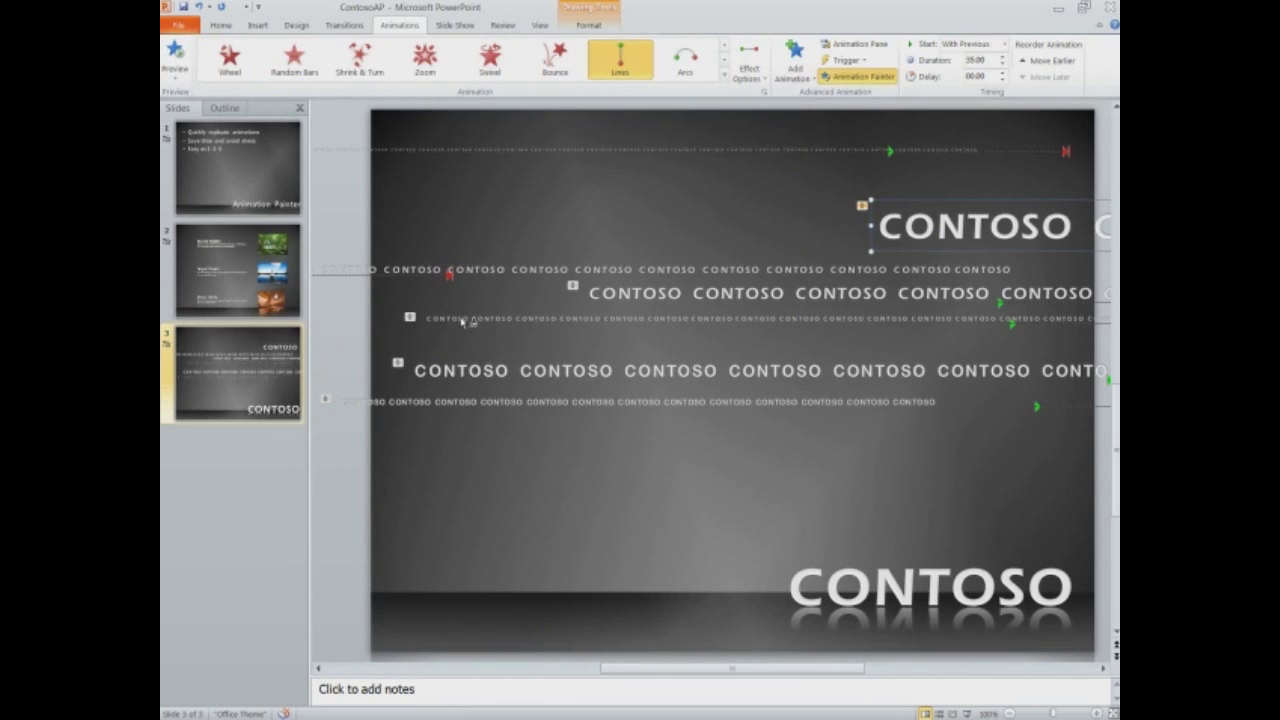
{"action": "scroll", "coordinate": [465, 320], "scroll_direction": "right", "scroll_amount": 3}
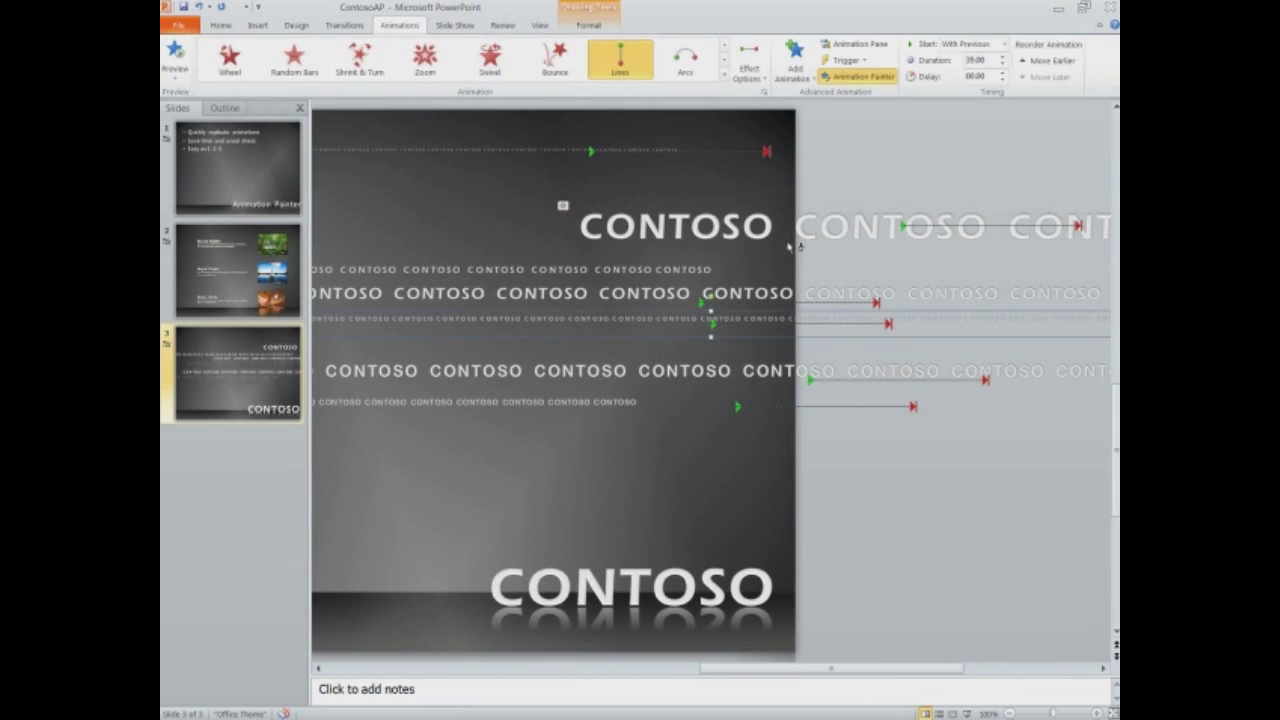
{"action": "left_click", "coordinate": [1008, 205]}
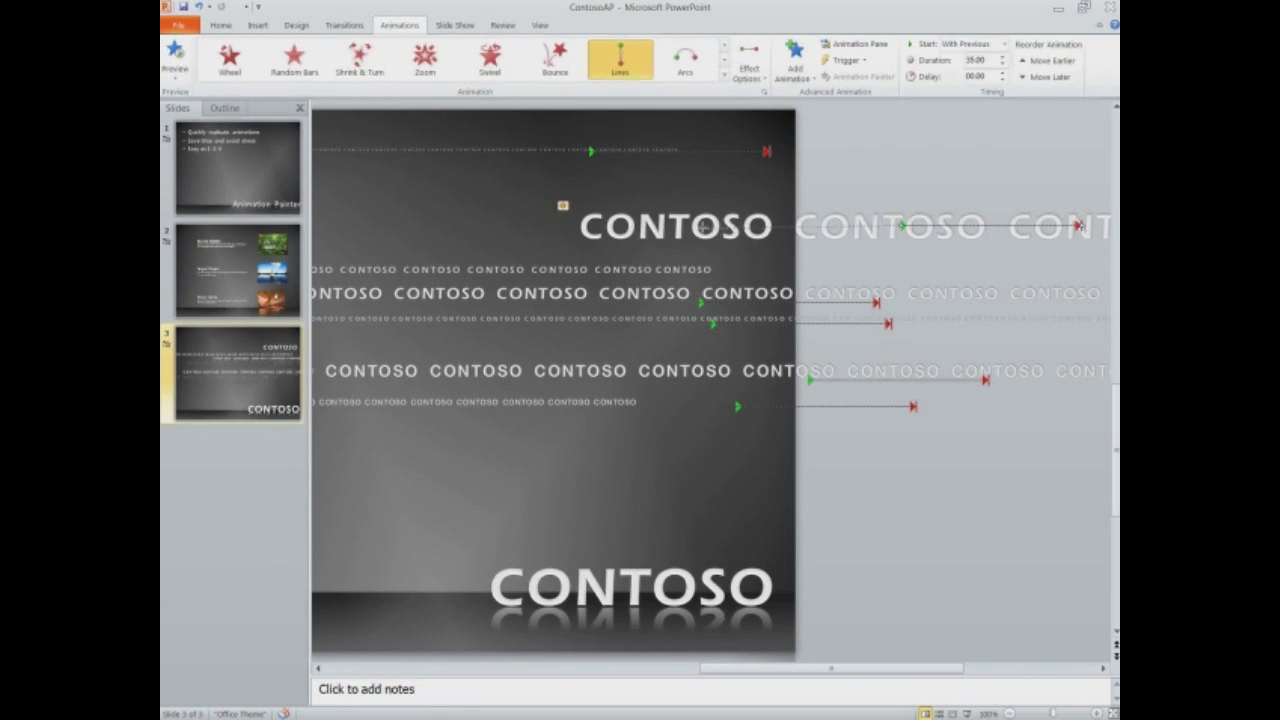
- Drag the end points of three CONTOSO lines' motion paths to the left so they drift leftward
{"action": "left_click_drag", "start_coordinate": [704, 226], "coordinate": [712, 227]}
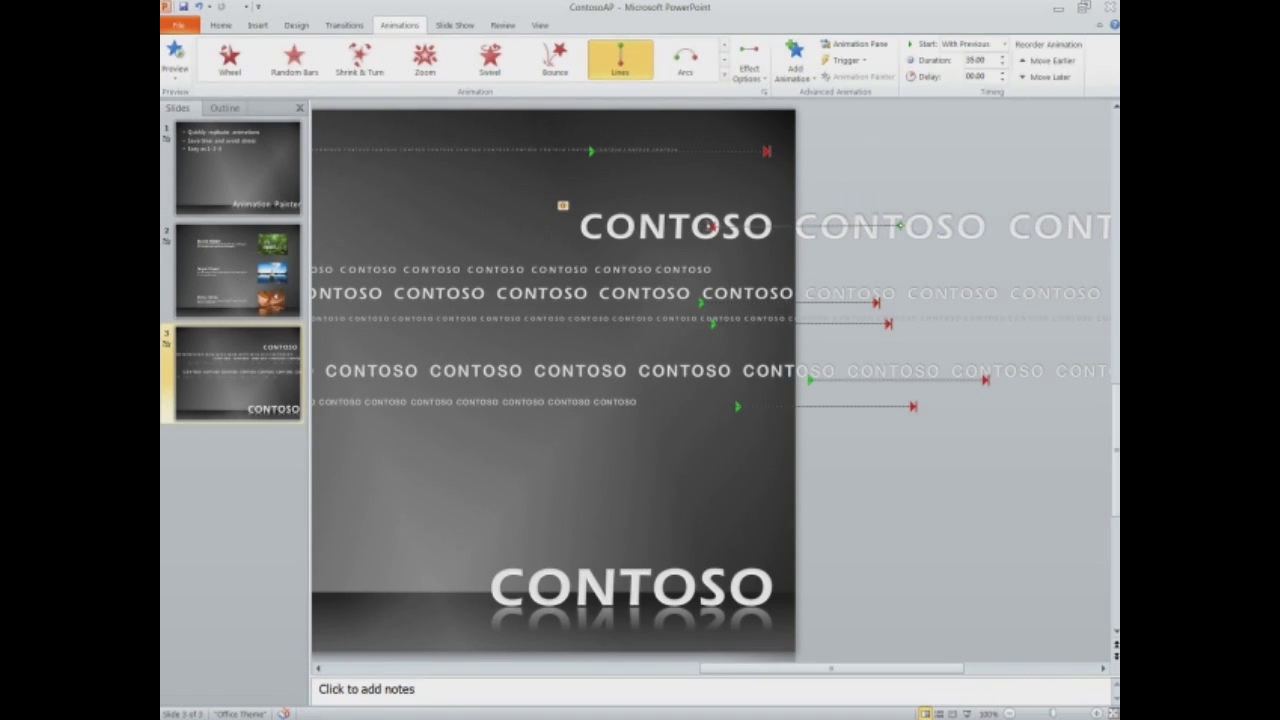
{"action": "mouse_move", "coordinate": [874, 303]}
{"action": "left_mouse_down"}
{"action": "mouse_move", "coordinate": [590, 284]}
{"action": "mouse_move", "coordinate": [515, 303]}
{"action": "left_mouse_up"}
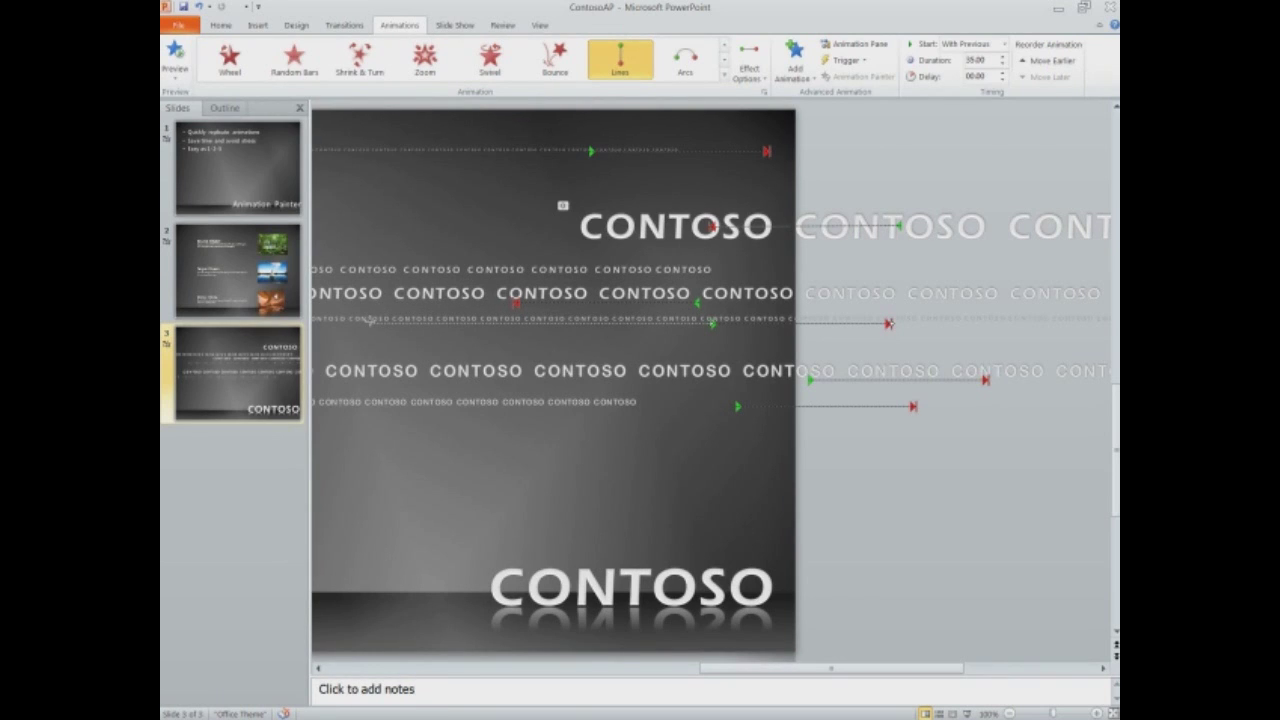
{"action": "left_click_drag", "start_coordinate": [369, 319], "coordinate": [373, 322]}
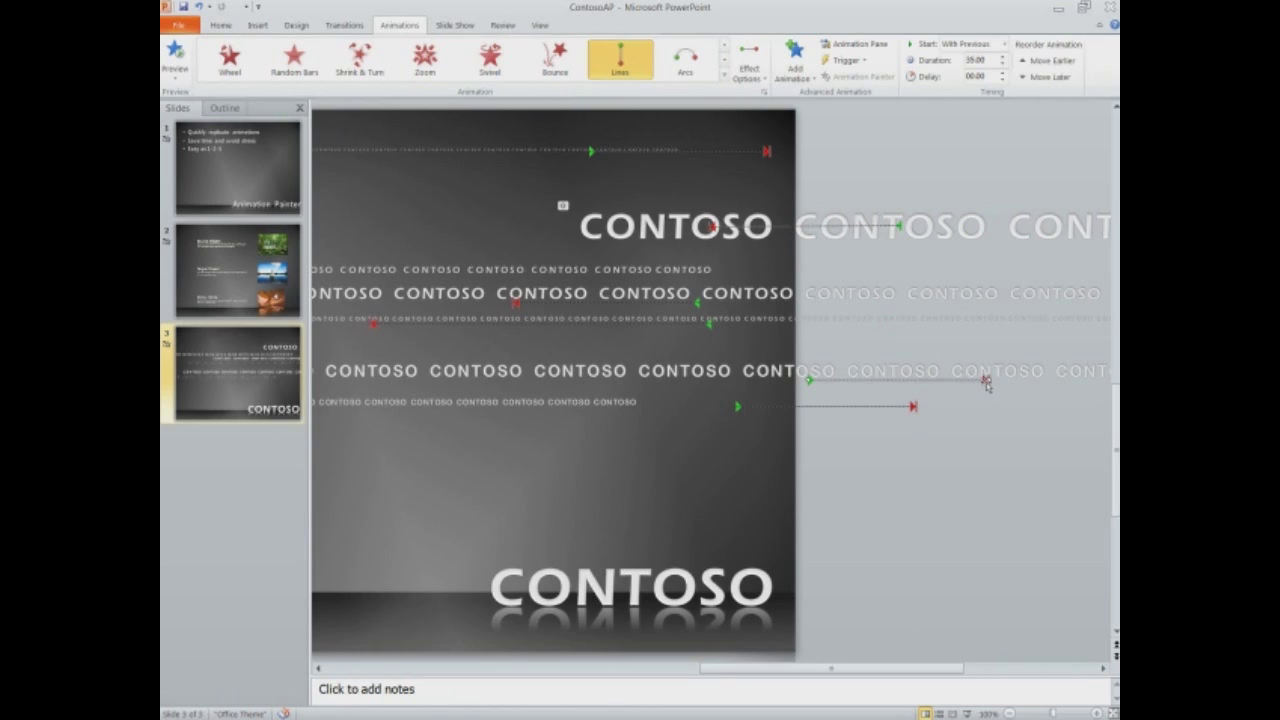